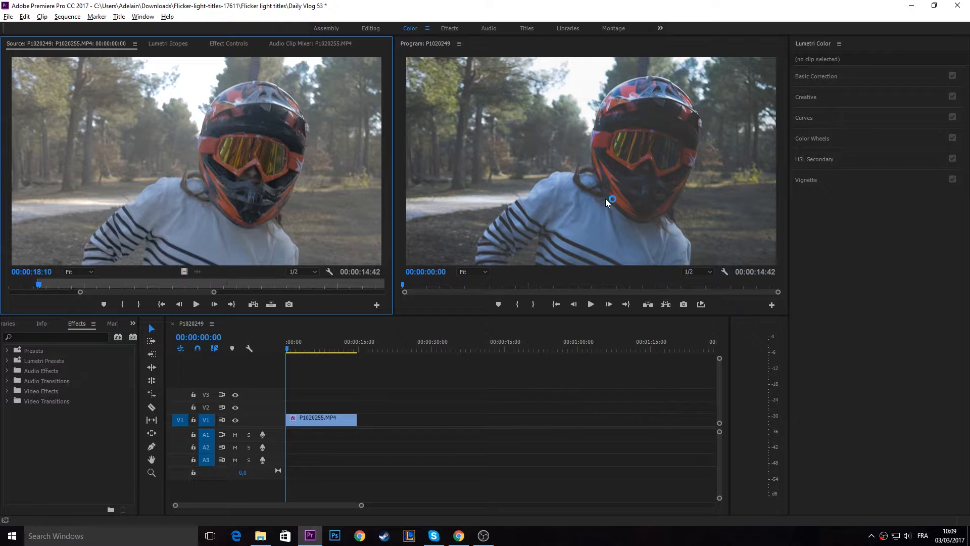
left_click(606, 200)
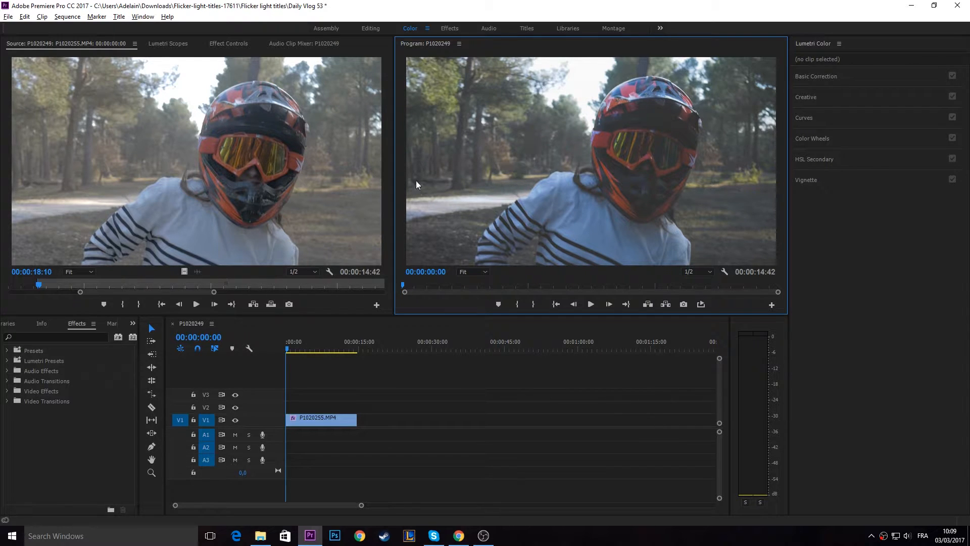
left_click(385, 182)
left_click(462, 193)
Remove the existing Lumetri Color effect from the P1020255.MP4 clip in the sequence.
left_click(323, 417)
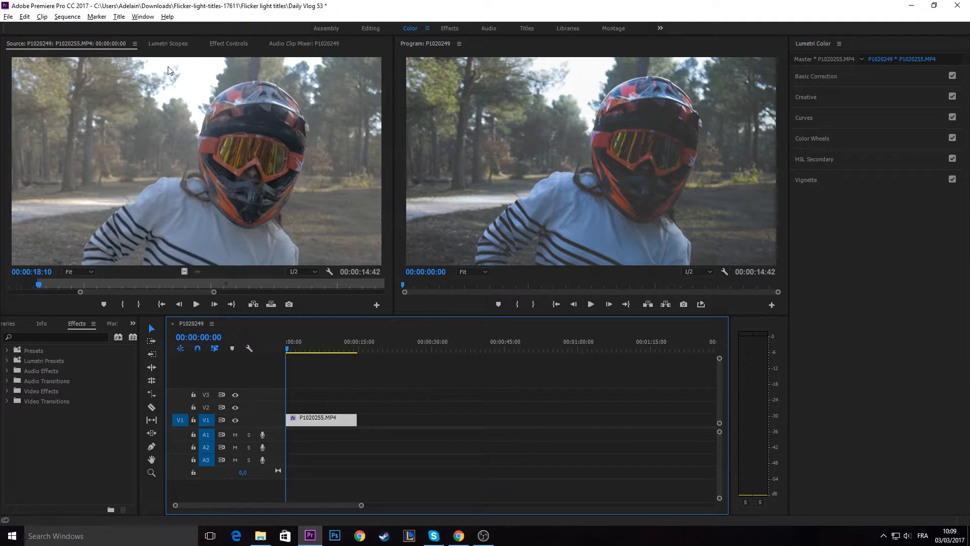
left_click(220, 45)
left_click(18, 117)
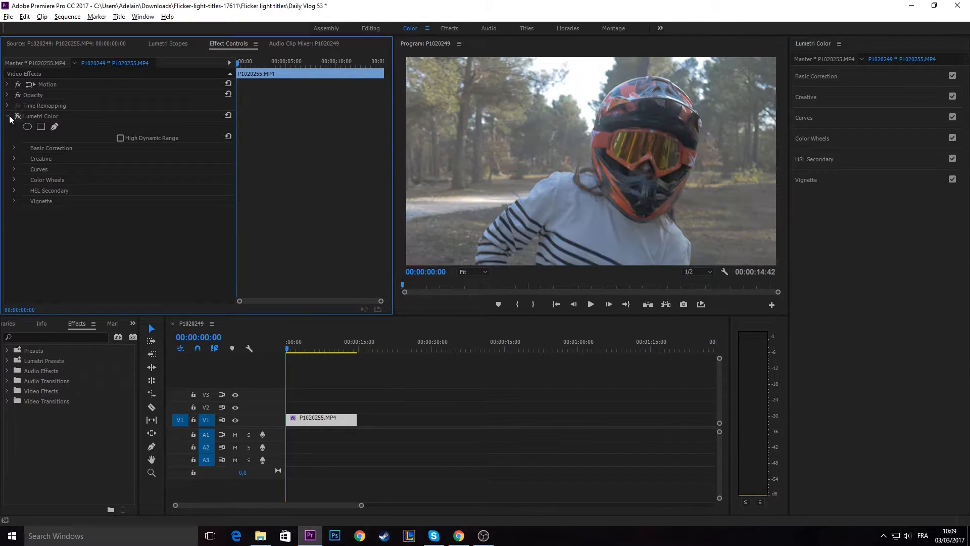
left_click(7, 116)
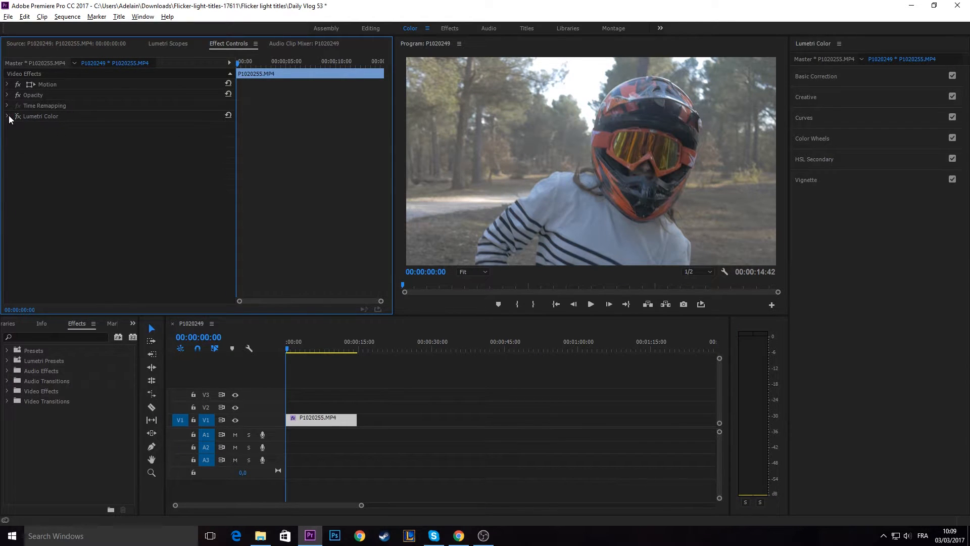
left_click(44, 116)
key("Delete")
left_click(650, 186)
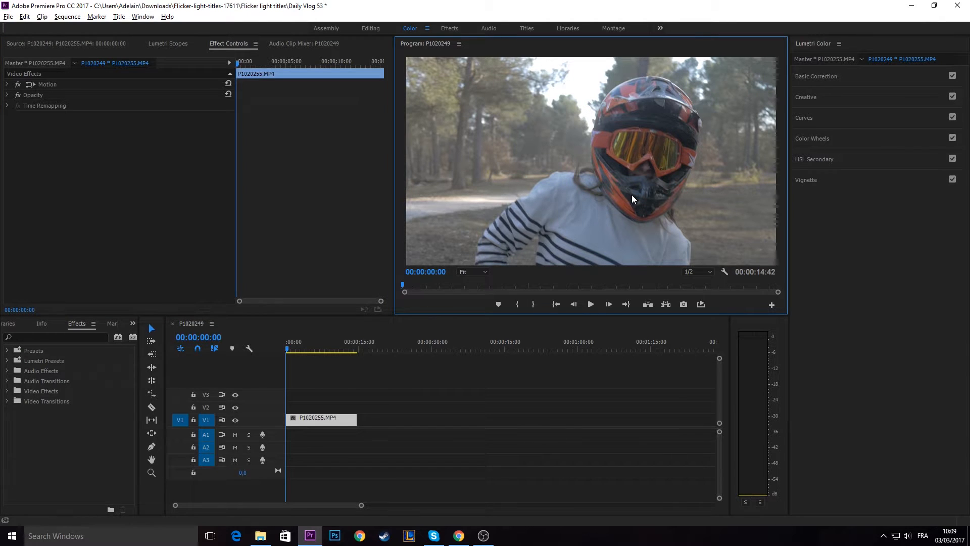
Show the Basic Correction settings and load the P1020255.MP4 clip into the source monitor.
left_click(854, 96)
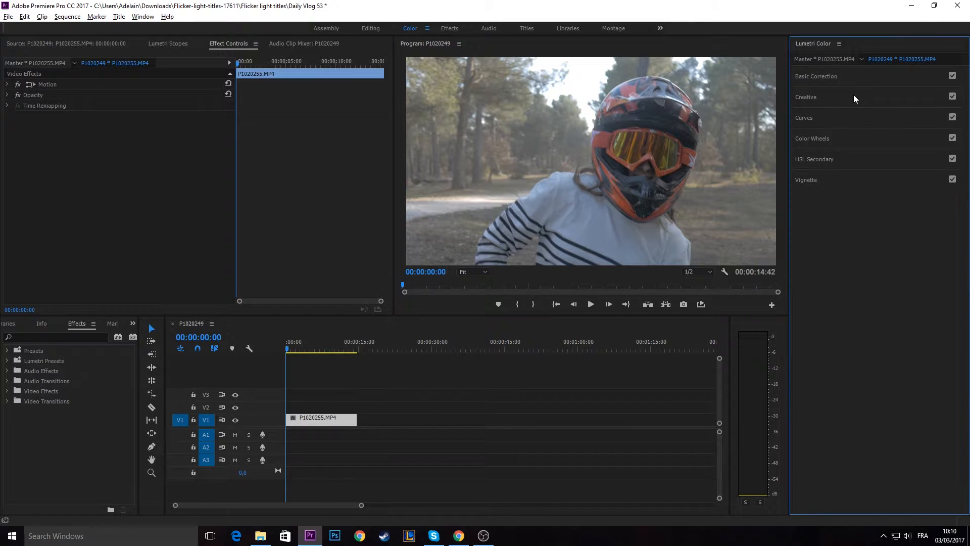
left_click(853, 76)
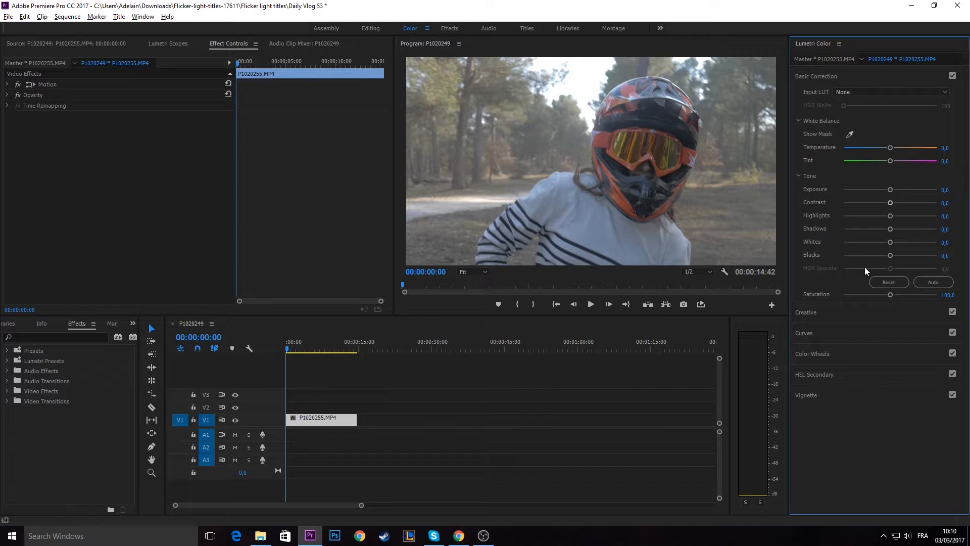
double_click(332, 417)
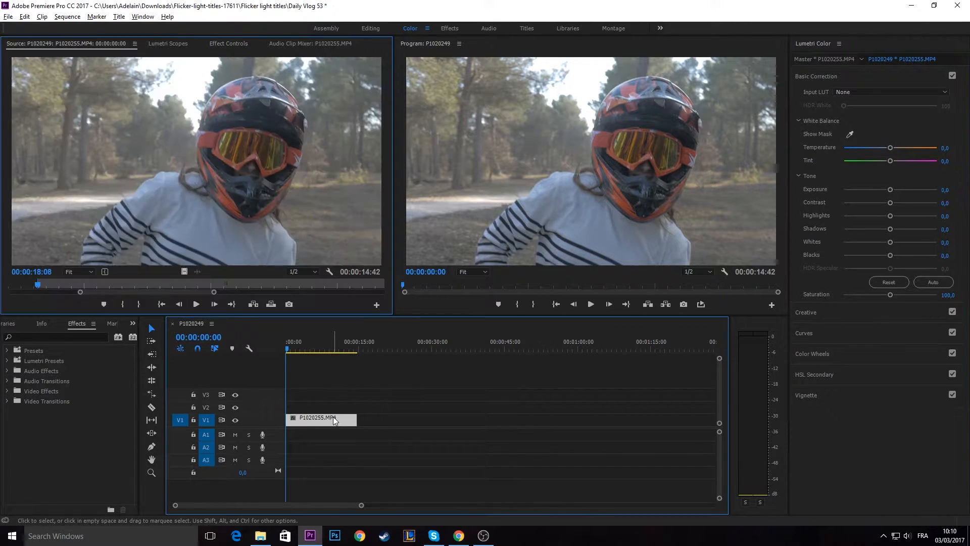
Set the clip's basic tone correction to contrast 75, shadows about -82.6 and highlights about 40.2.
left_click(891, 207)
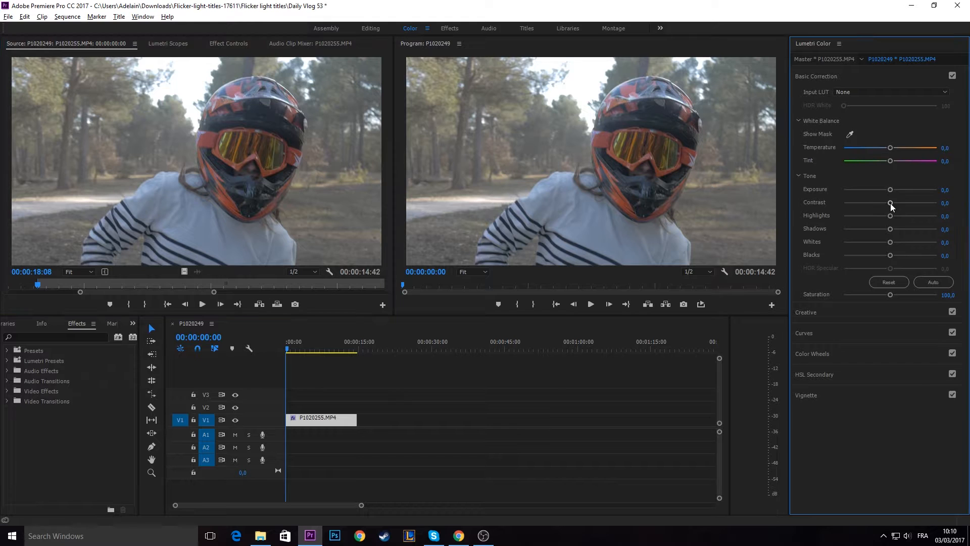
left_click_drag(890, 203, 923, 201)
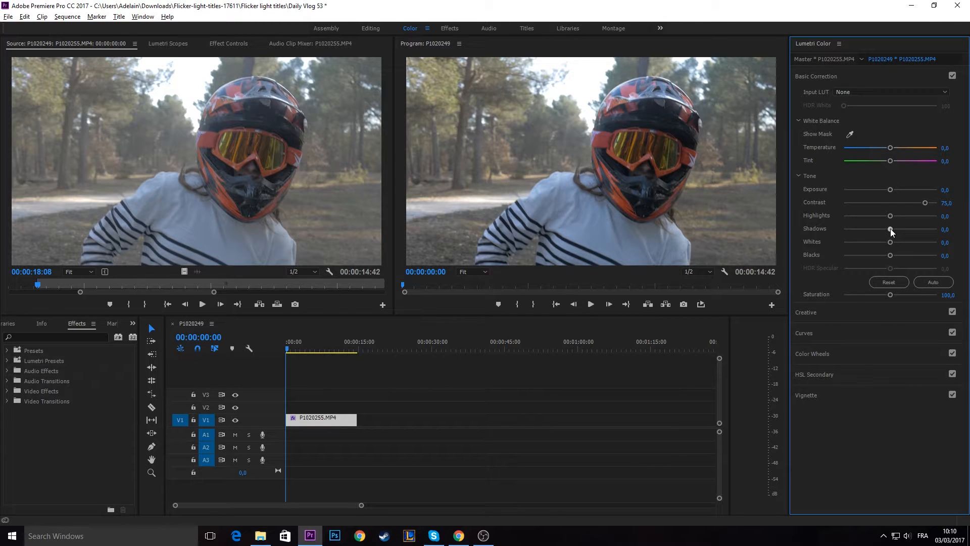
left_click_drag(891, 229, 852, 229)
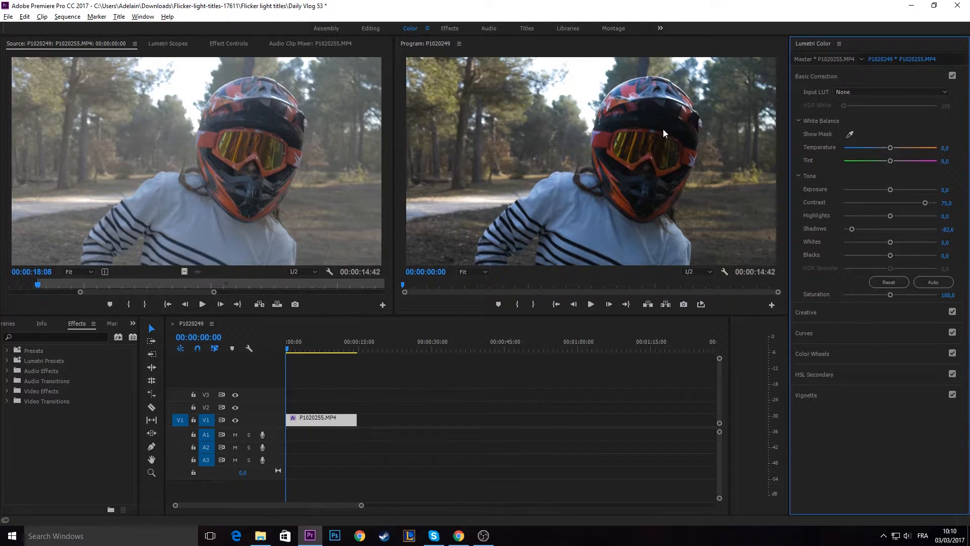
left_click_drag(890, 216, 907, 218)
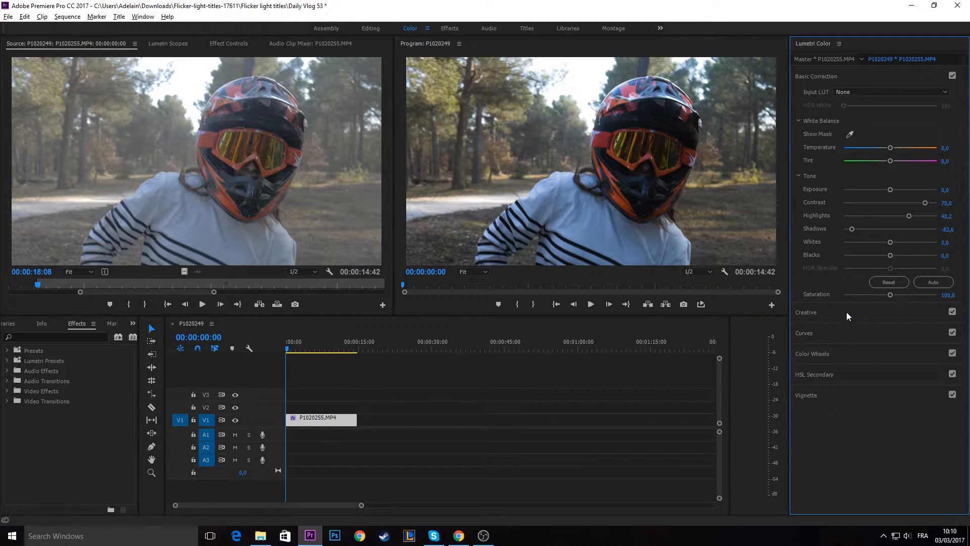
Set the clip's Faded Film amount in the Creative adjustments to 75.
left_click(833, 310)
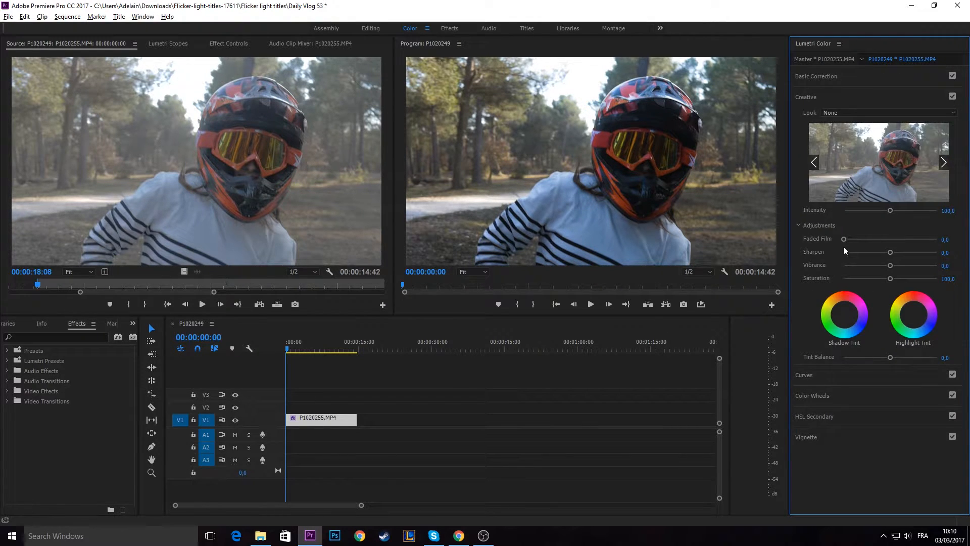
left_click_drag(848, 243, 847, 243)
left_click_drag(848, 239, 953, 242)
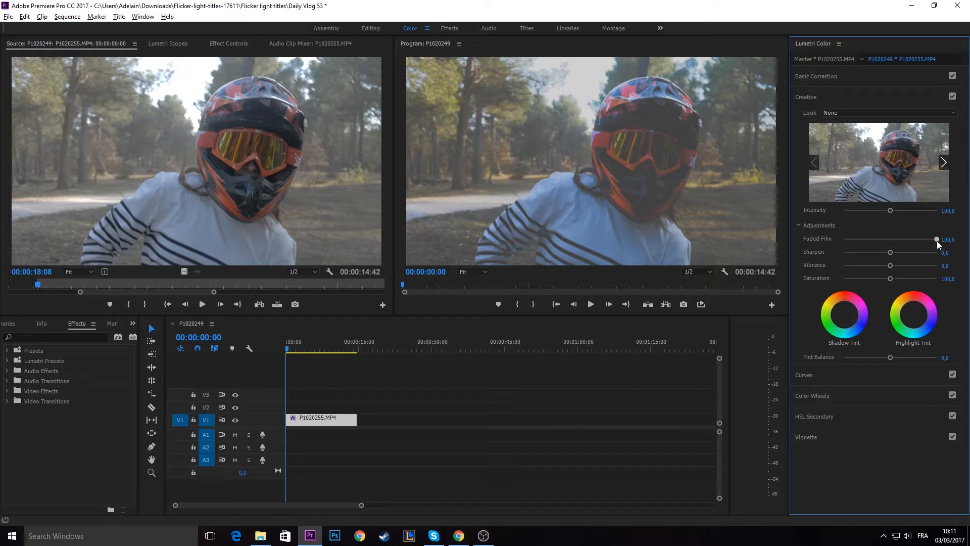
left_click_drag(935, 241, 904, 240)
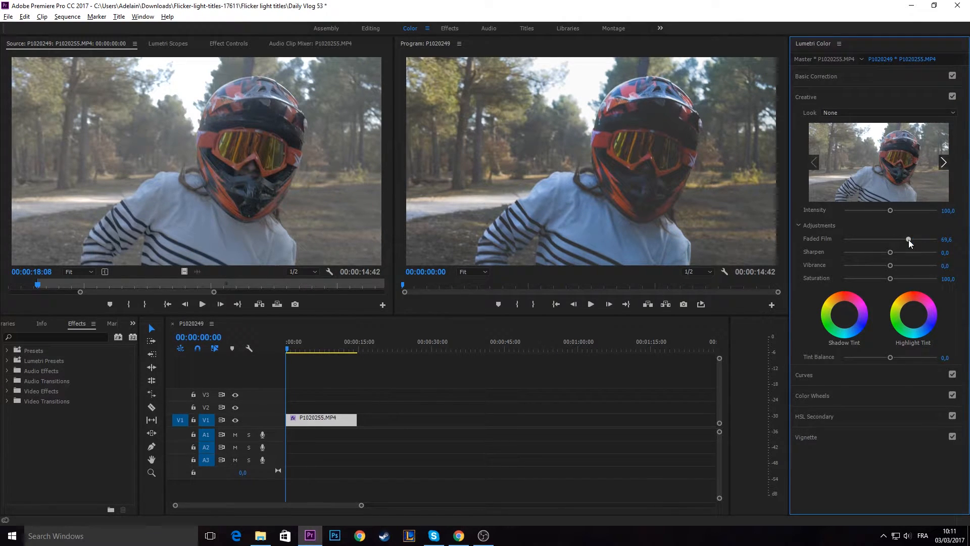
left_click_drag(908, 240, 913, 240)
Key the yellow tones in HSL Secondary and shift them towards blue with the Color Wheels slider at about -31.5.
left_click(819, 415)
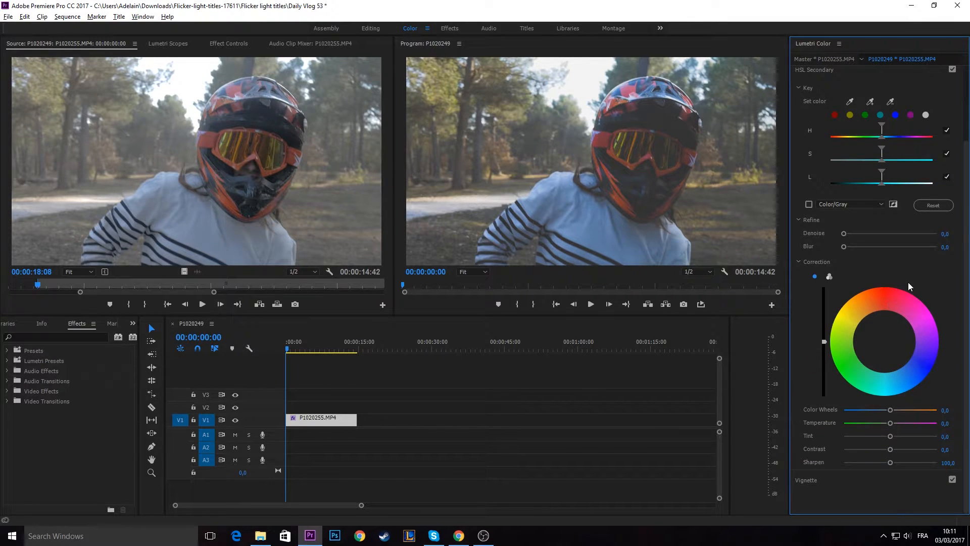
left_click(850, 116)
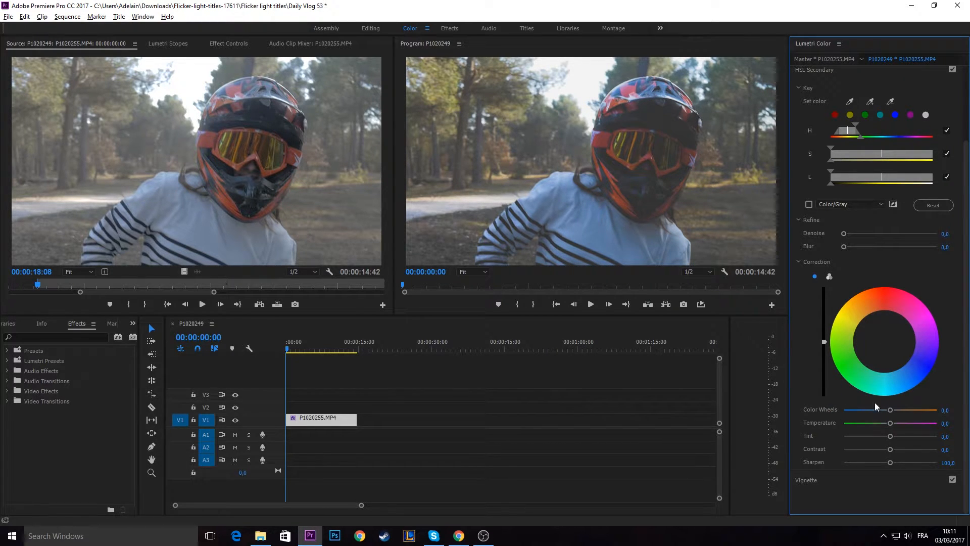
left_click_drag(890, 410, 852, 409)
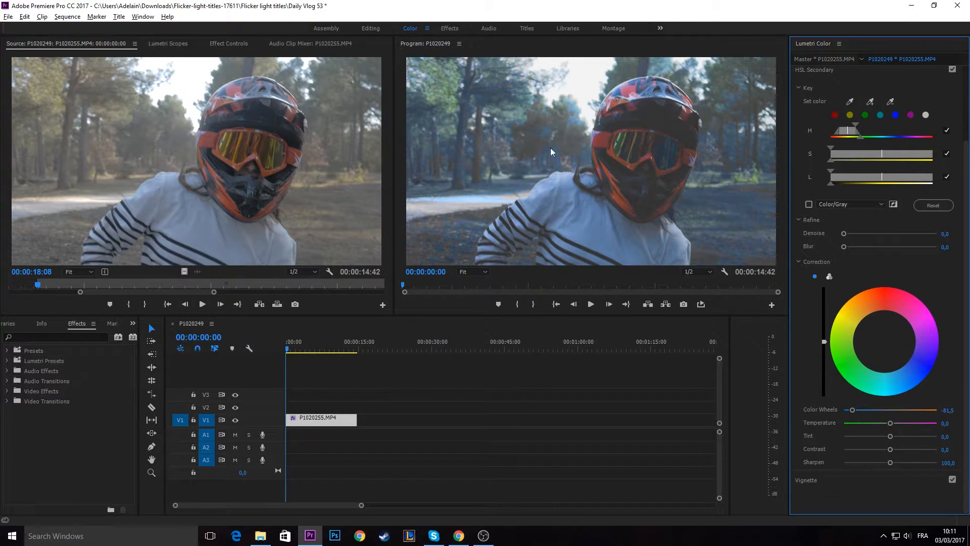
left_click_drag(853, 409, 879, 411)
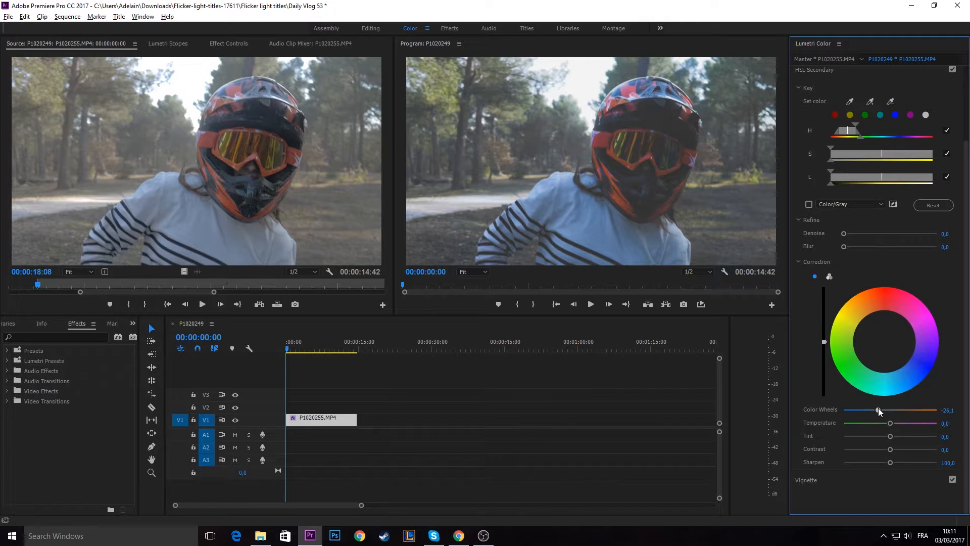
left_click_drag(877, 408, 875, 407)
scroll(921, 258, "up", 1)
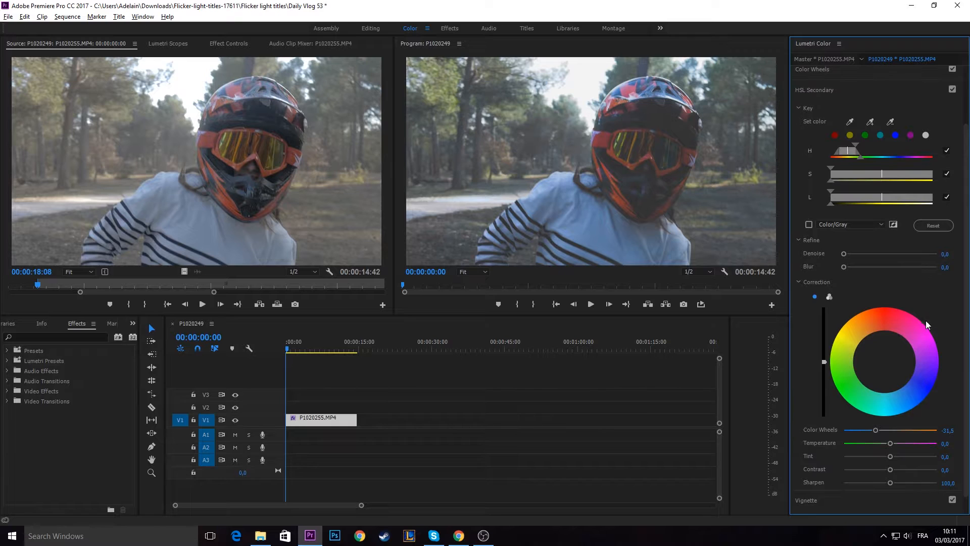
scroll(927, 324, "up", 3)
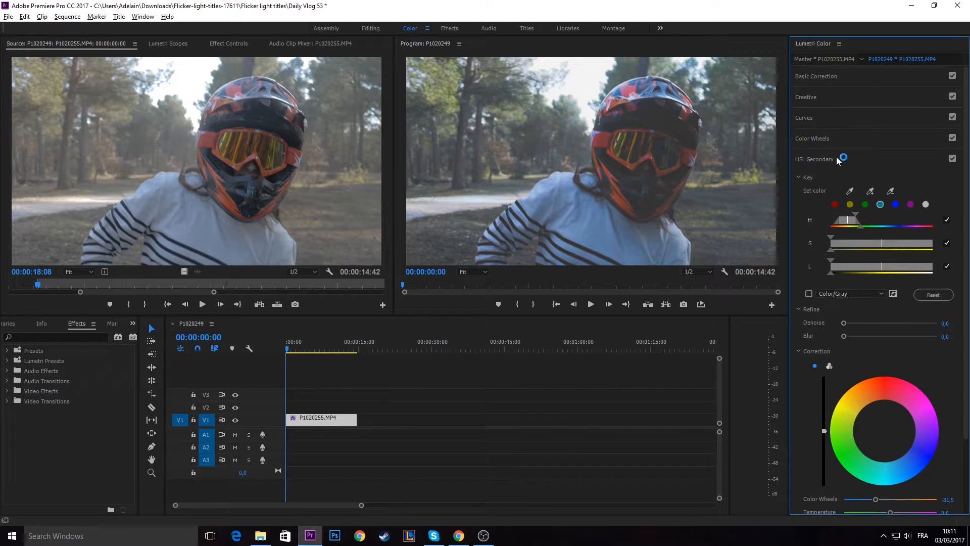
left_click(829, 159)
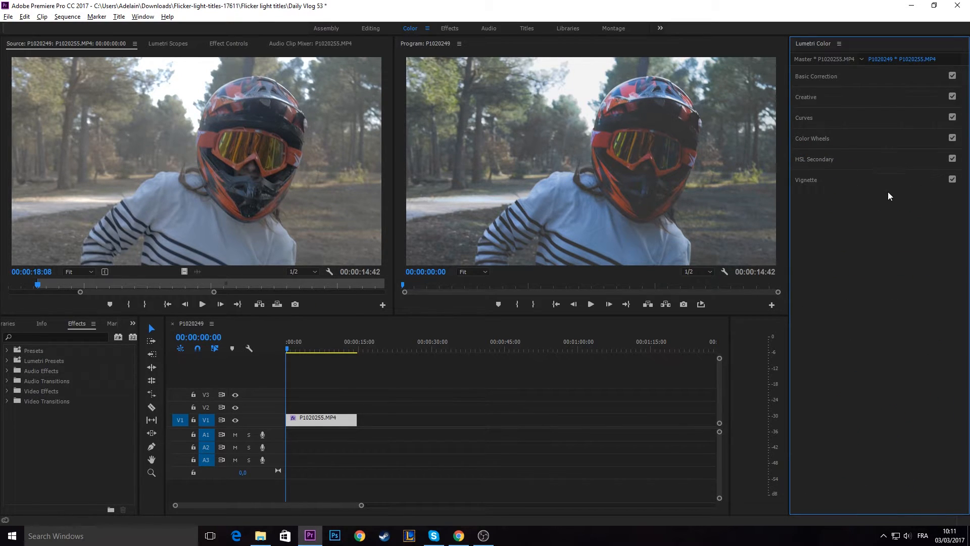
Add a dark vignette with amount about -1.3, midpoint about 35.3, roundness about -23.9 and feather about 78.8.
left_click(832, 182)
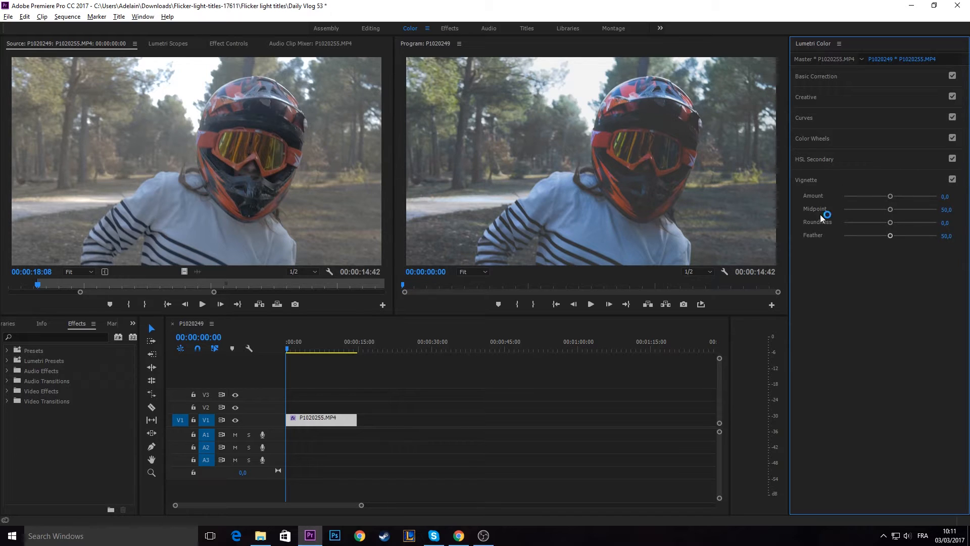
left_click_drag(890, 197, 875, 199)
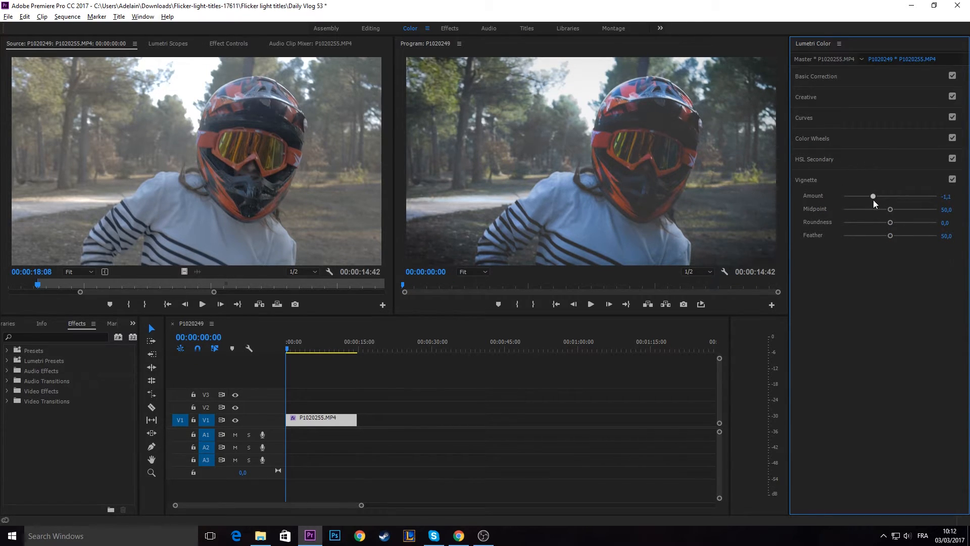
mouse_move(889, 209)
left_mouse_down()
mouse_move(877, 209)
mouse_move(889, 220)
mouse_move(880, 220)
left_mouse_up()
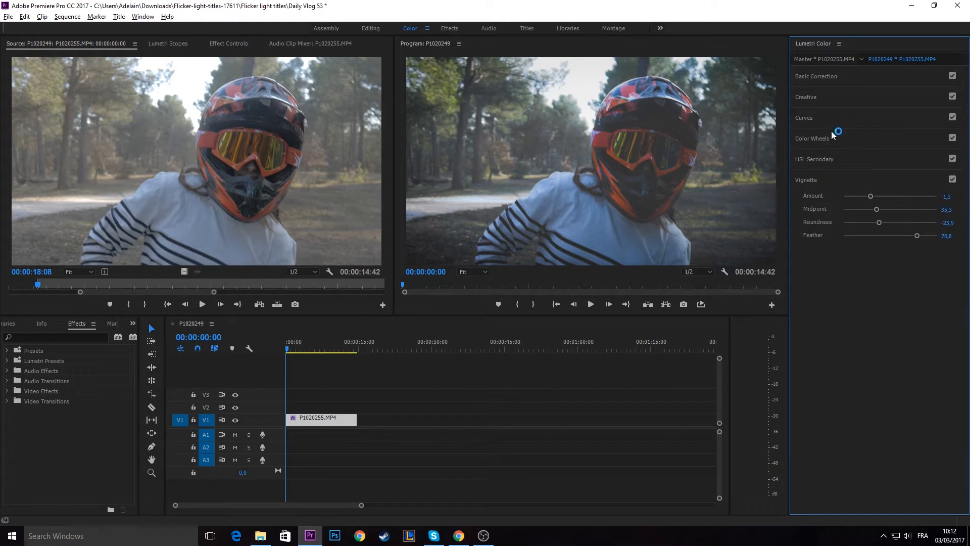
Reduce the Faded Film amount in the Creative adjustments to about 43.
left_click(821, 120)
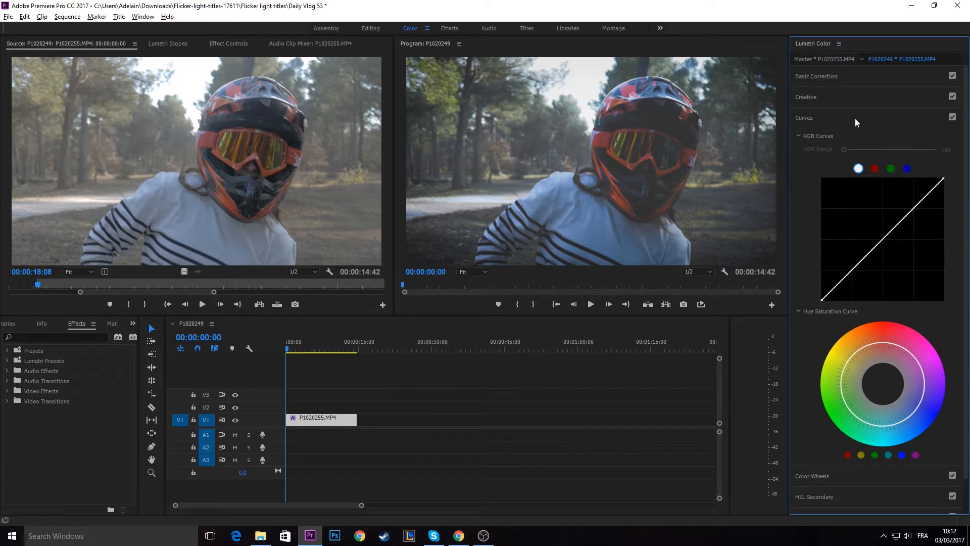
left_click(839, 115)
left_click(823, 92)
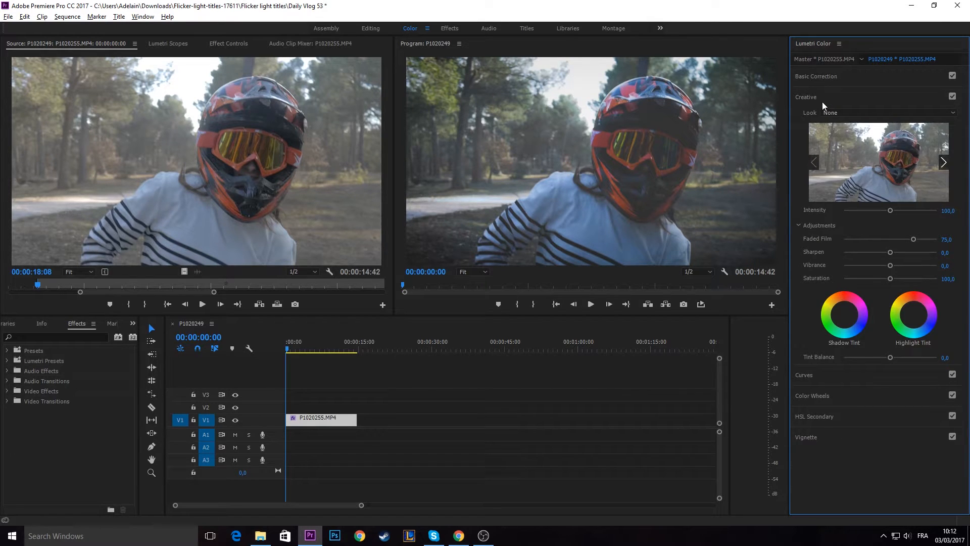
left_click_drag(913, 239, 882, 236)
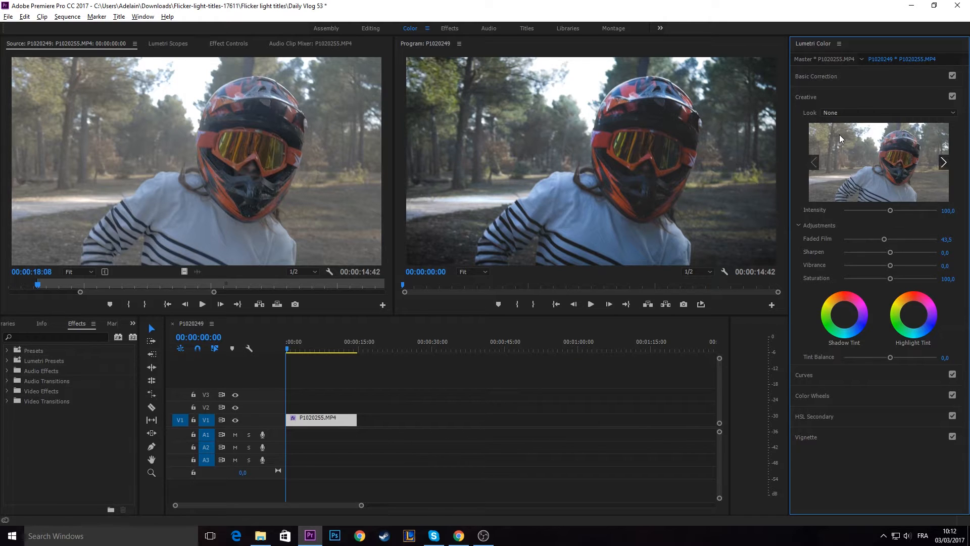
left_click(820, 99)
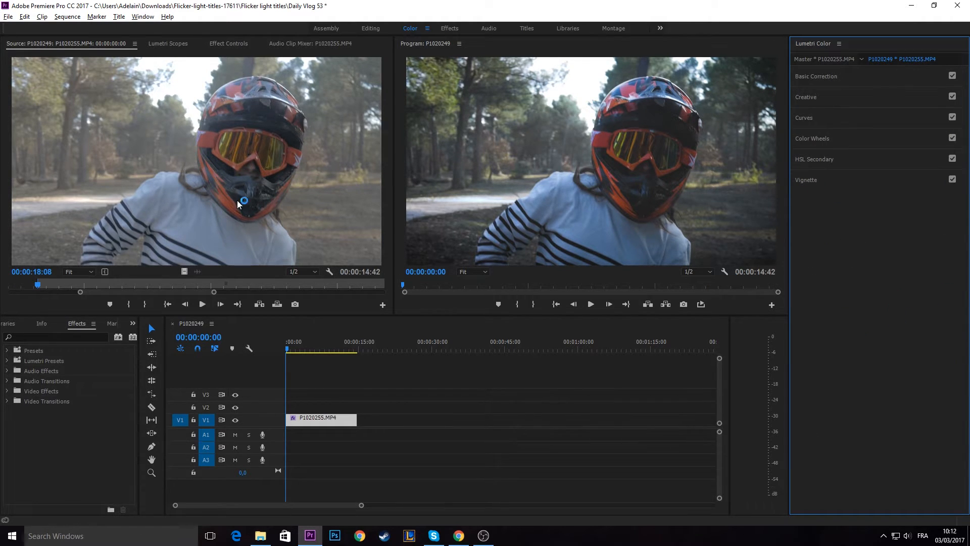
Compare the first frame with and without the grade by repeatedly switching the Lumetri Color effect off and on.
left_click(255, 167)
left_click(518, 153)
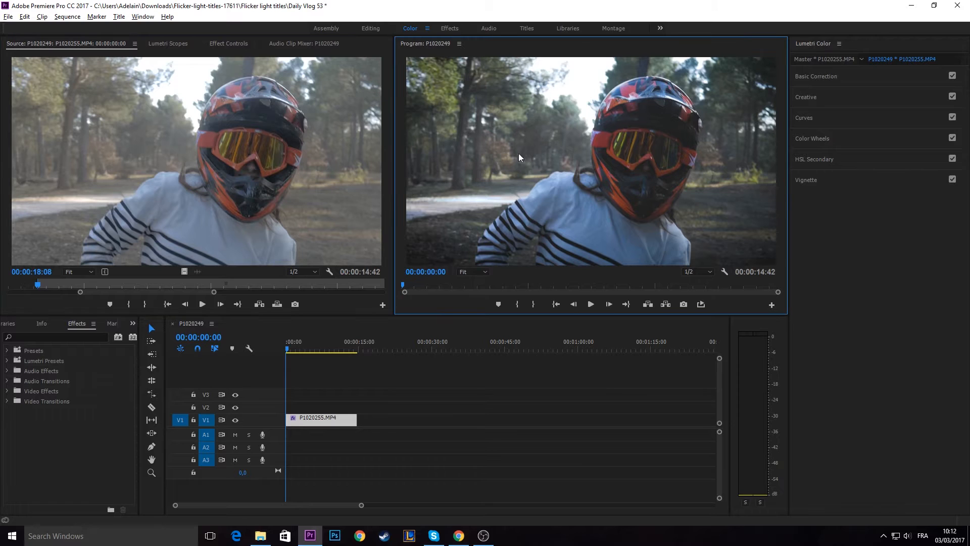
left_click(226, 45)
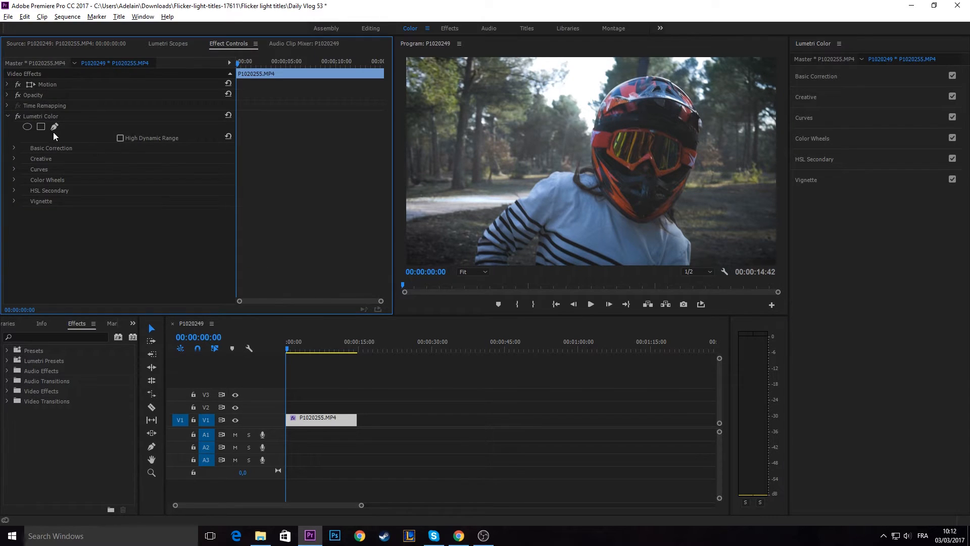
left_click(19, 117)
left_click(20, 116)
left_click(19, 116)
left_click(19, 117)
left_click(18, 117)
left_click(19, 116)
left_click(18, 117)
left_click(18, 116)
Play the clip to about 00:00:06:48, compare that frame with Lumetri Color off and on, and return to the start.
left_click(591, 304)
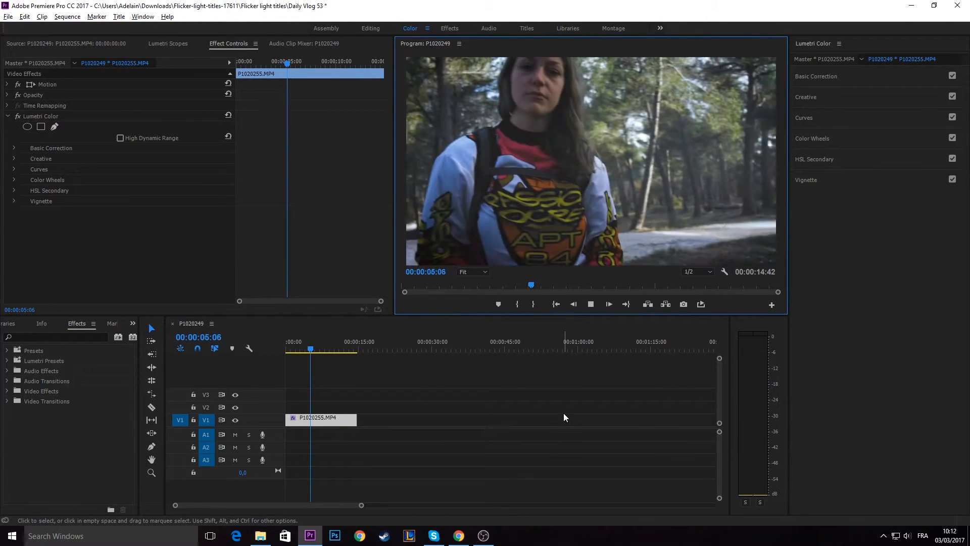
key("space")
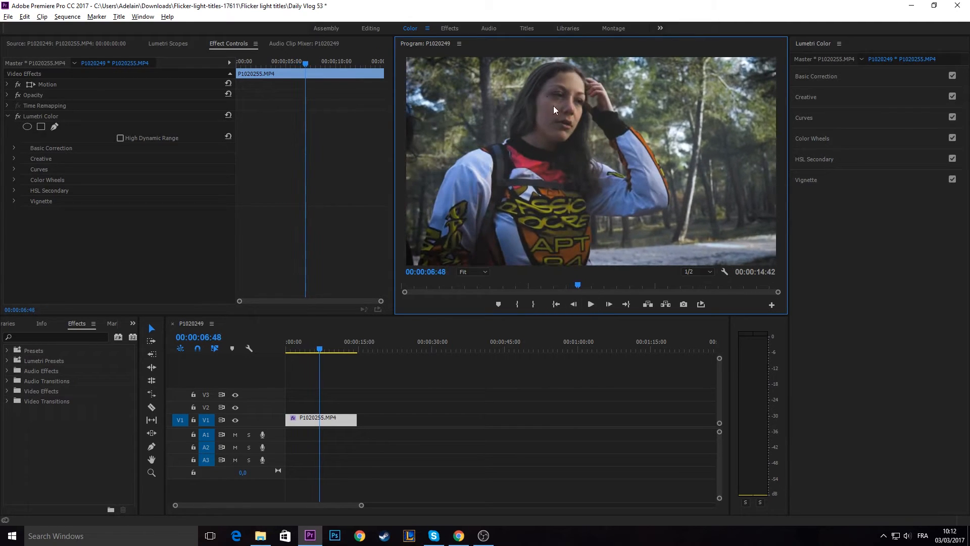
left_click(19, 116)
left_click(19, 116)
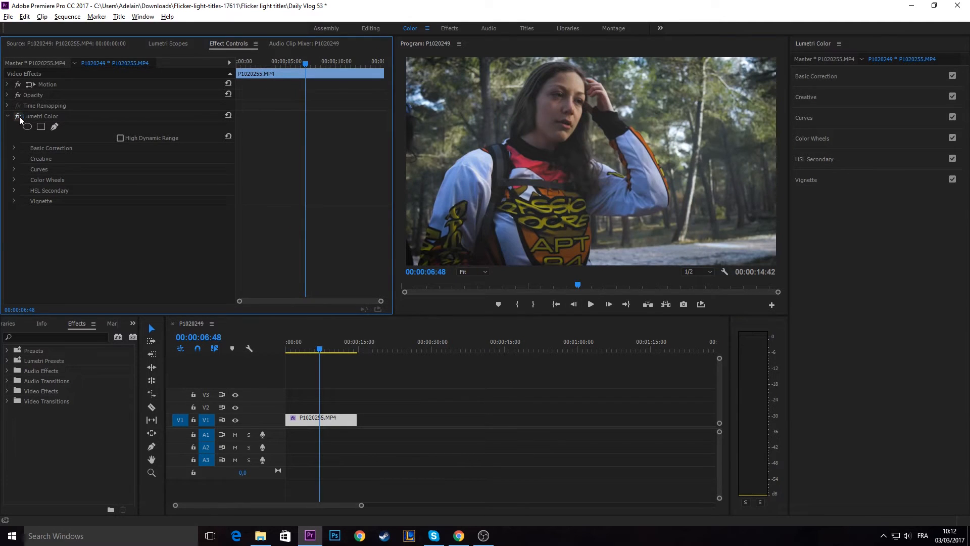
left_click(19, 116)
left_click(20, 116)
left_click(19, 117)
left_click(19, 116)
left_click(593, 295)
key("Home")
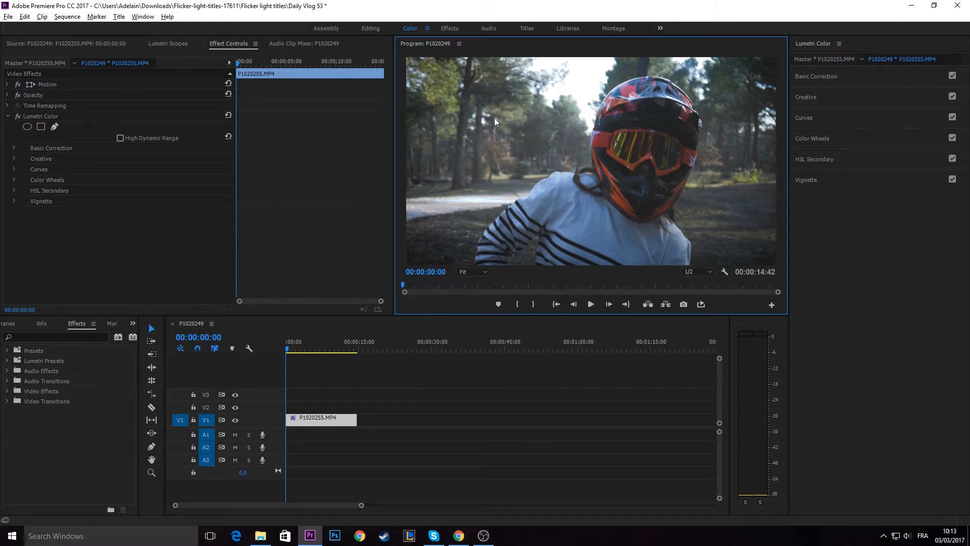
Review the clip's Basic Correction settings, examining the Input LUT choices, the saved effect presets, and the contrast, highlights and shadows adjustments.
left_click(822, 76)
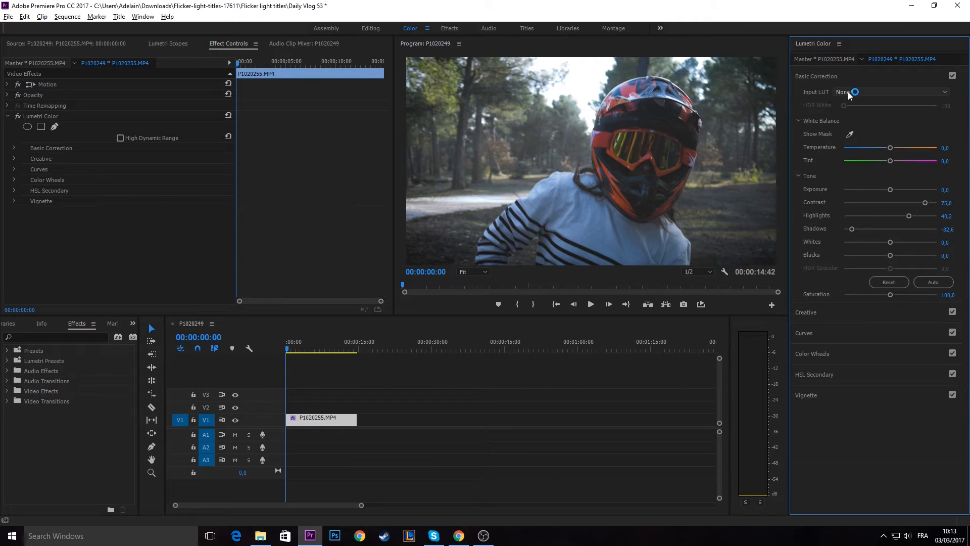
left_click(852, 94)
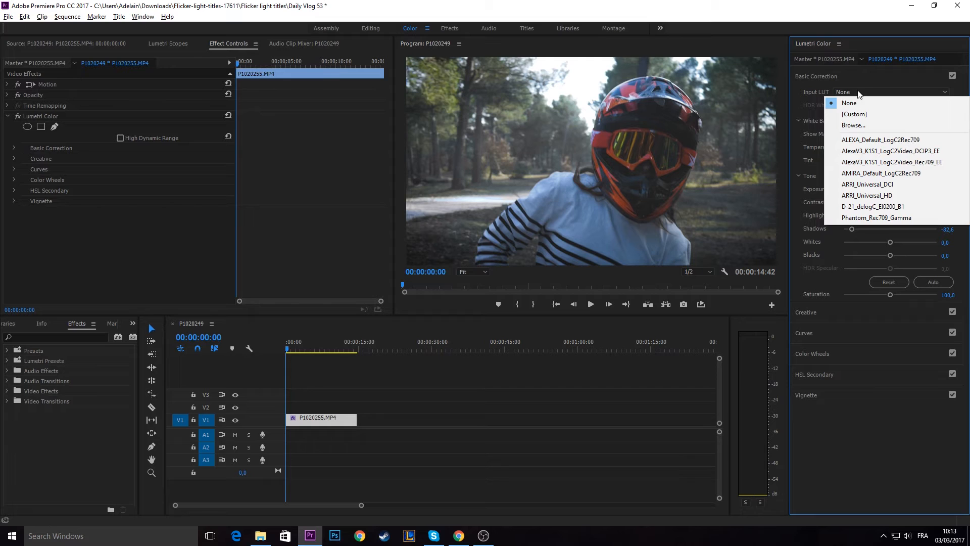
left_click(858, 93)
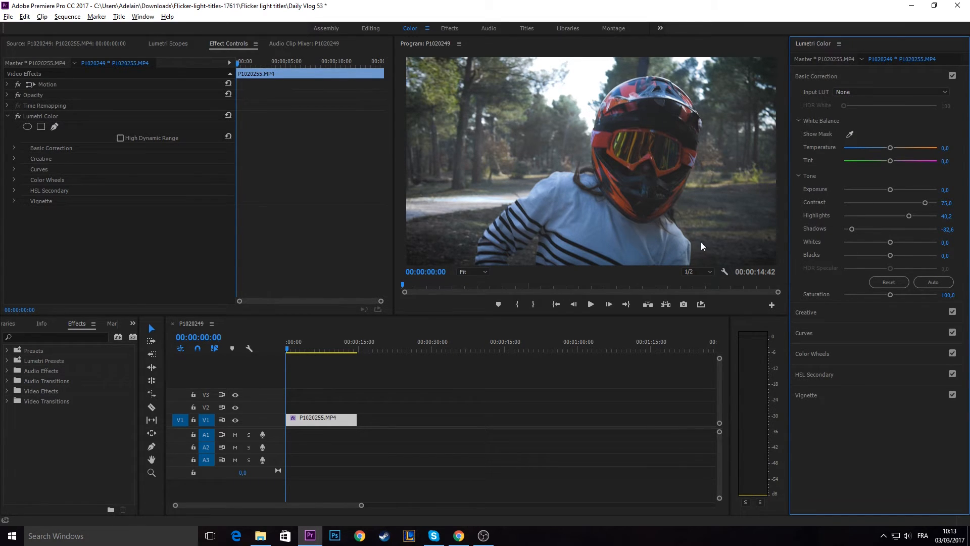
left_click(7, 350)
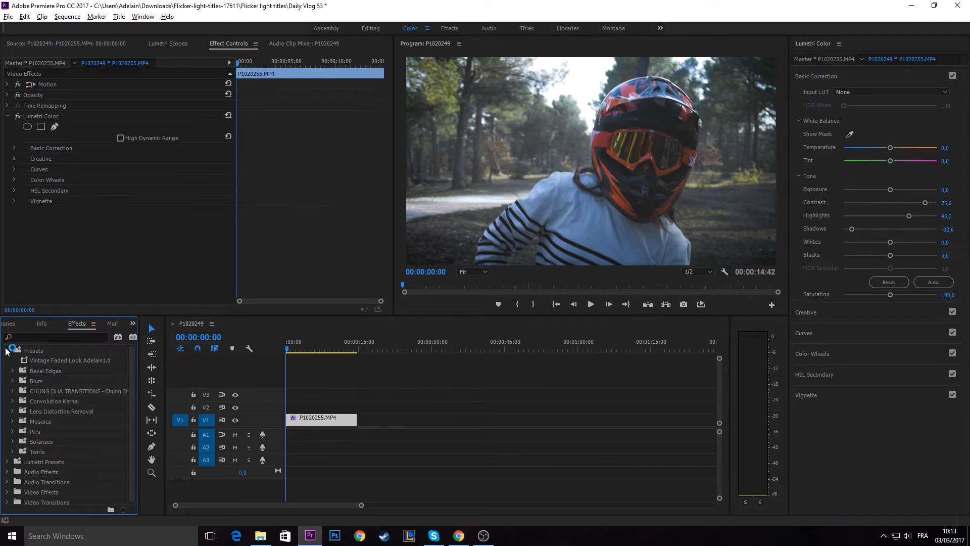
left_click(6, 350)
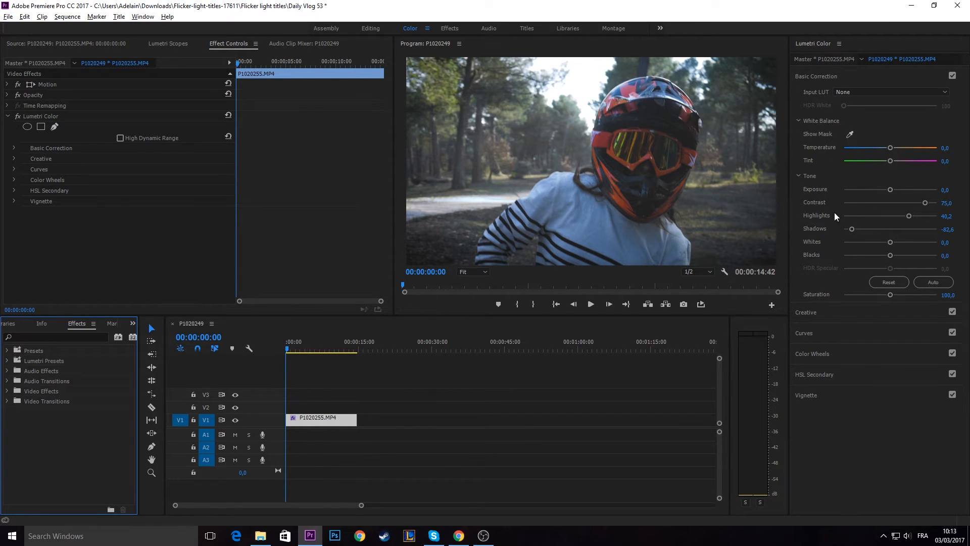
left_click(804, 217)
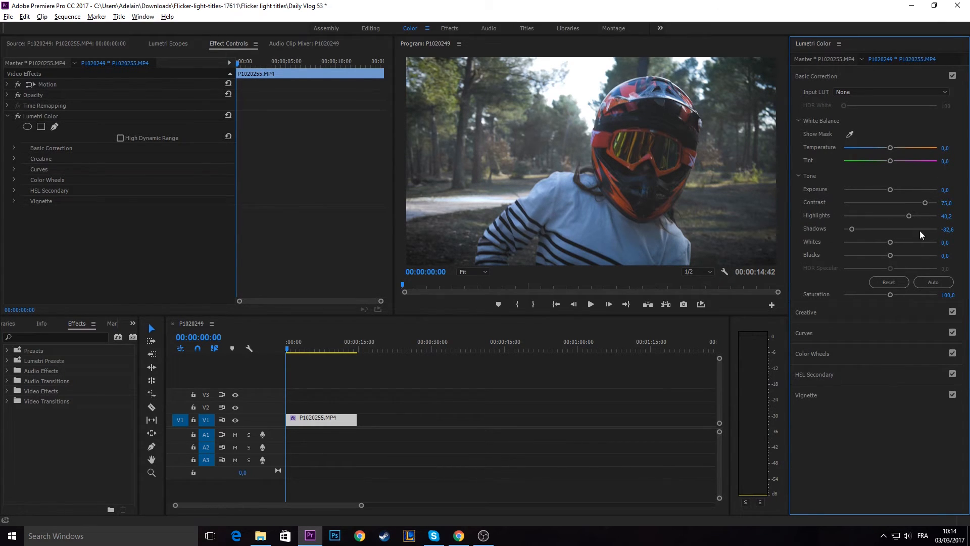
left_click(924, 207)
left_click(853, 229)
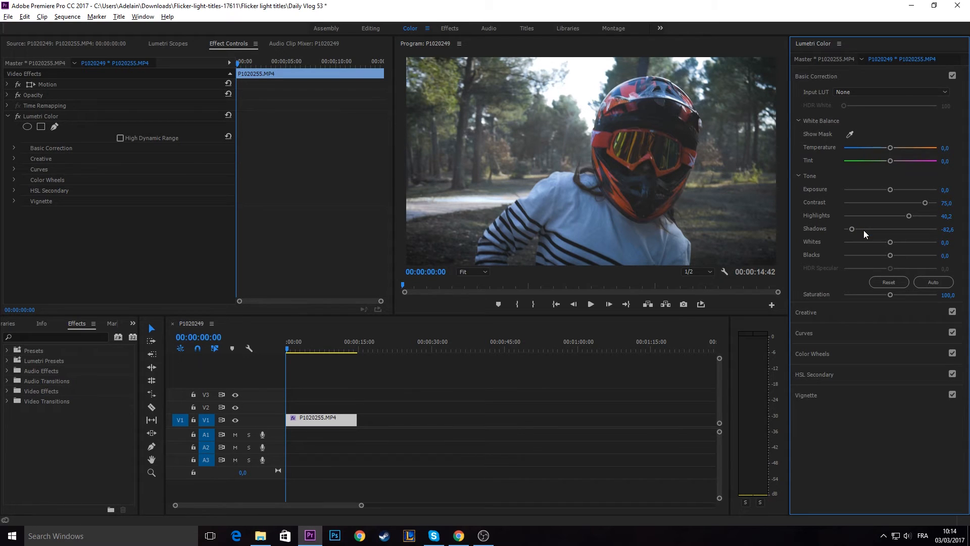